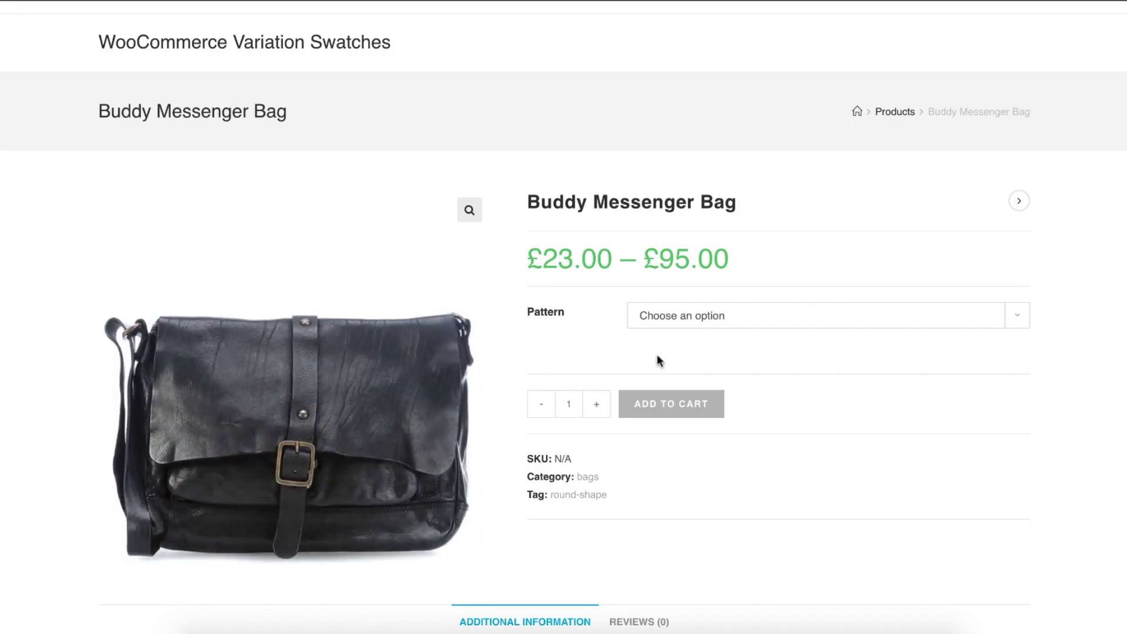
Step: Choose Black from the Pattern dropdown, then try the black, brown and teal bag swatches
{"action": "left_click", "coordinate": [710, 316]}
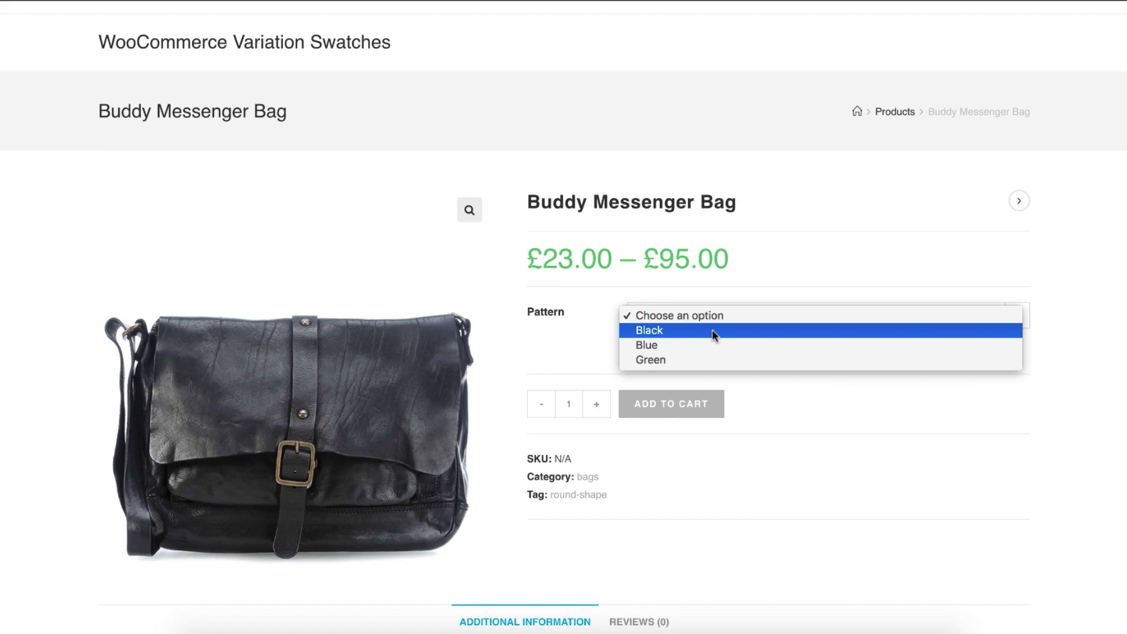
{"action": "left_click", "coordinate": [713, 331]}
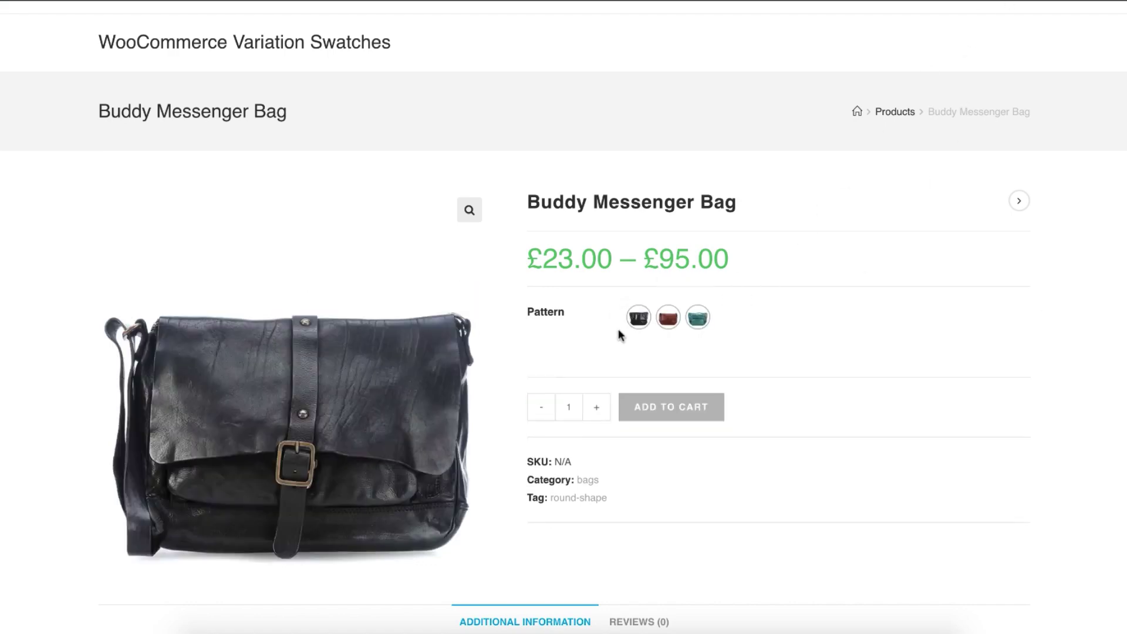
{"action": "left_click", "coordinate": [638, 317]}
{"action": "left_click", "coordinate": [668, 317]}
{"action": "left_click", "coordinate": [697, 317]}
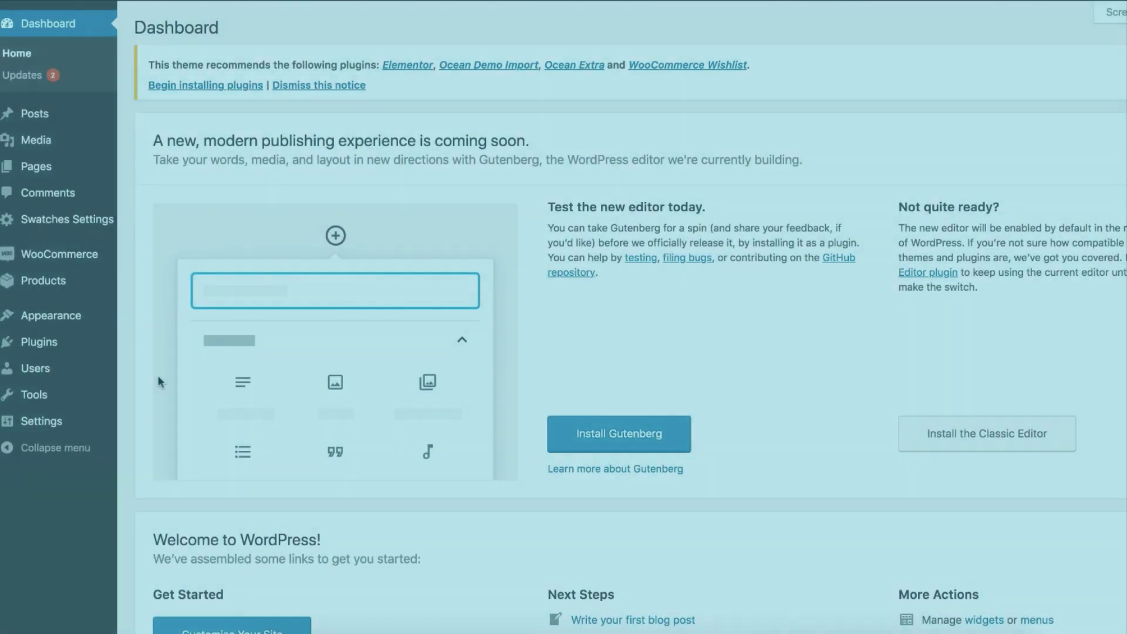
Step: Go to Products > Attributes and dismiss the theme's plugin recommendation notice
{"action": "mouse_move", "coordinate": [43, 280]}
{"action": "left_click", "coordinate": [151, 369]}
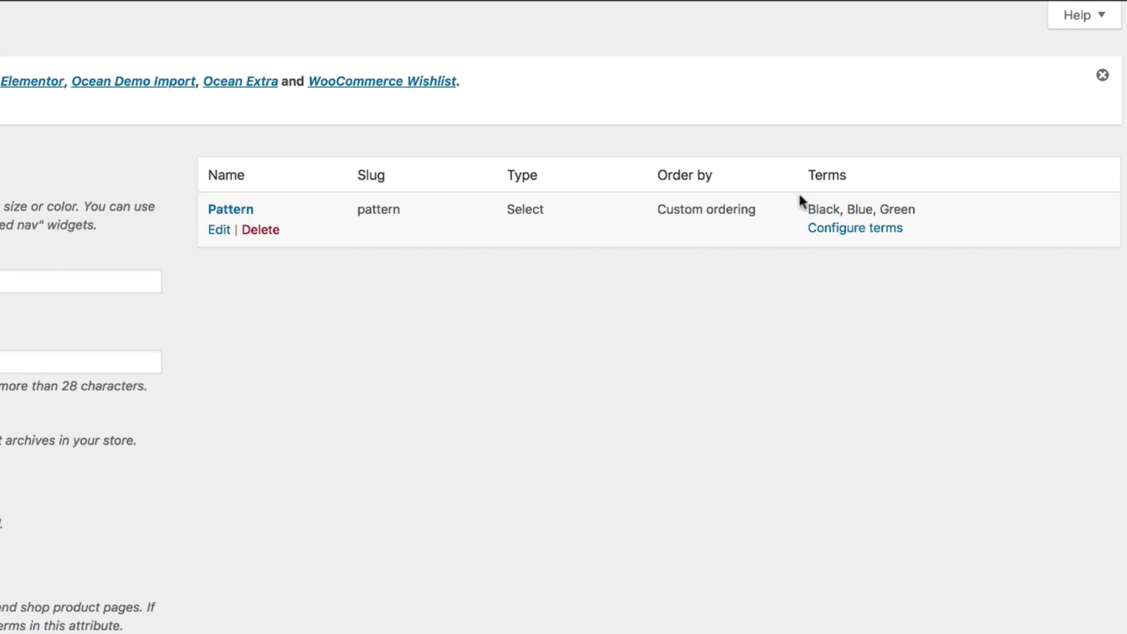
{"action": "left_click", "coordinate": [1102, 75]}
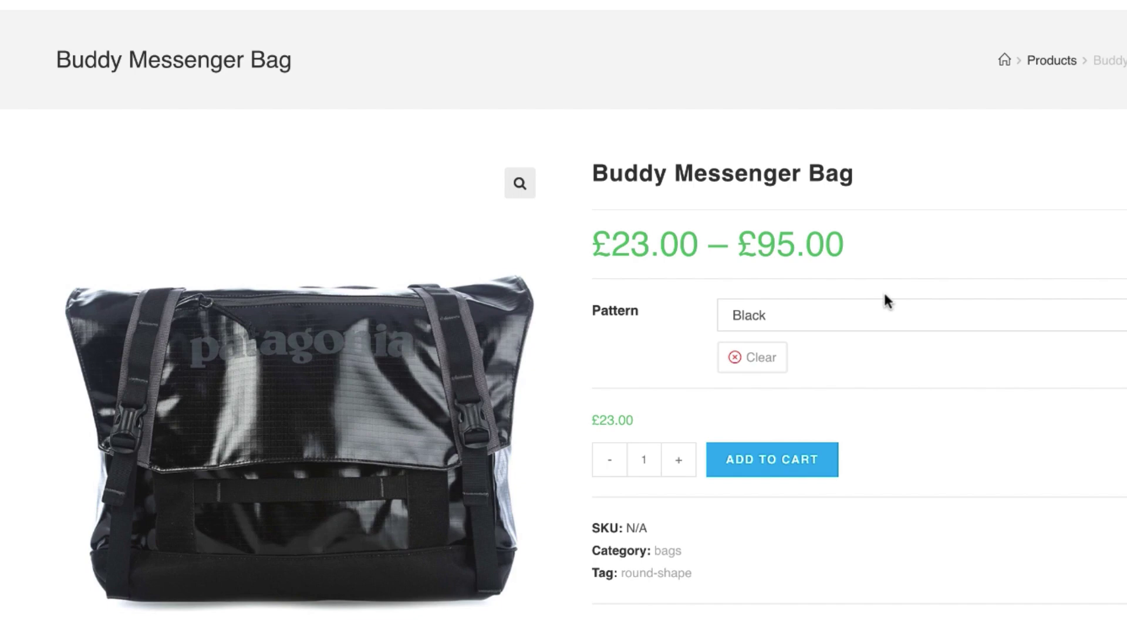
Step: Check the product page's Pattern options, then return to the Pattern row in Attributes
{"action": "left_click", "coordinate": [886, 309]}
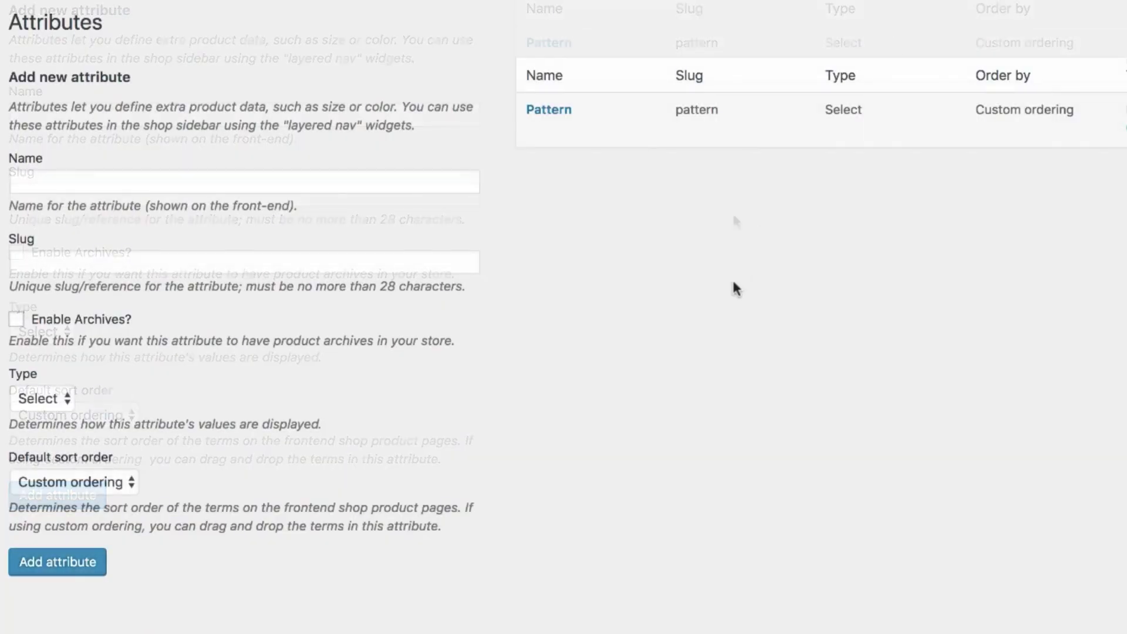
{"action": "mouse_move", "coordinate": [544, 137]}
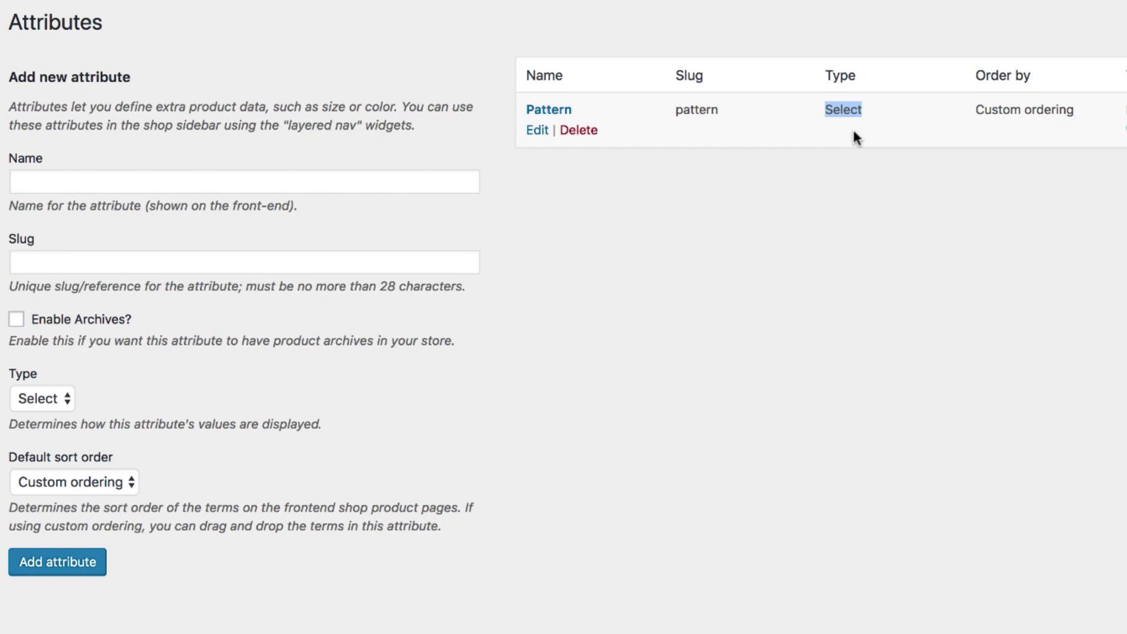
Step: Edit the Pattern attribute, set its Type to Image, and update it
{"action": "left_click", "coordinate": [537, 132]}
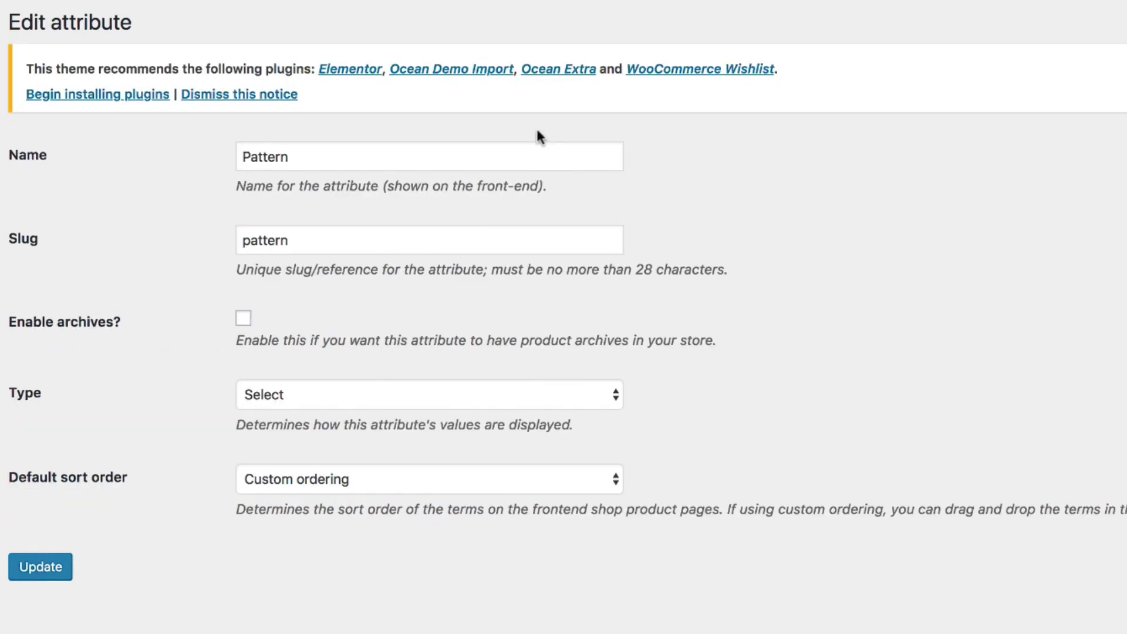
{"action": "left_click", "coordinate": [364, 393]}
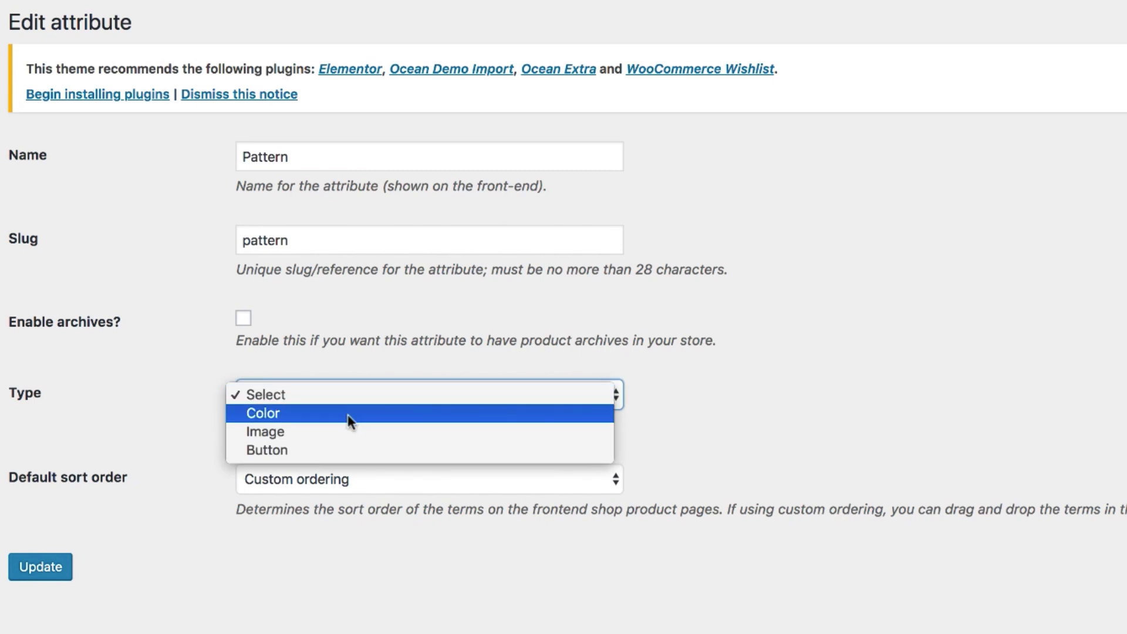
{"action": "left_click", "coordinate": [347, 433]}
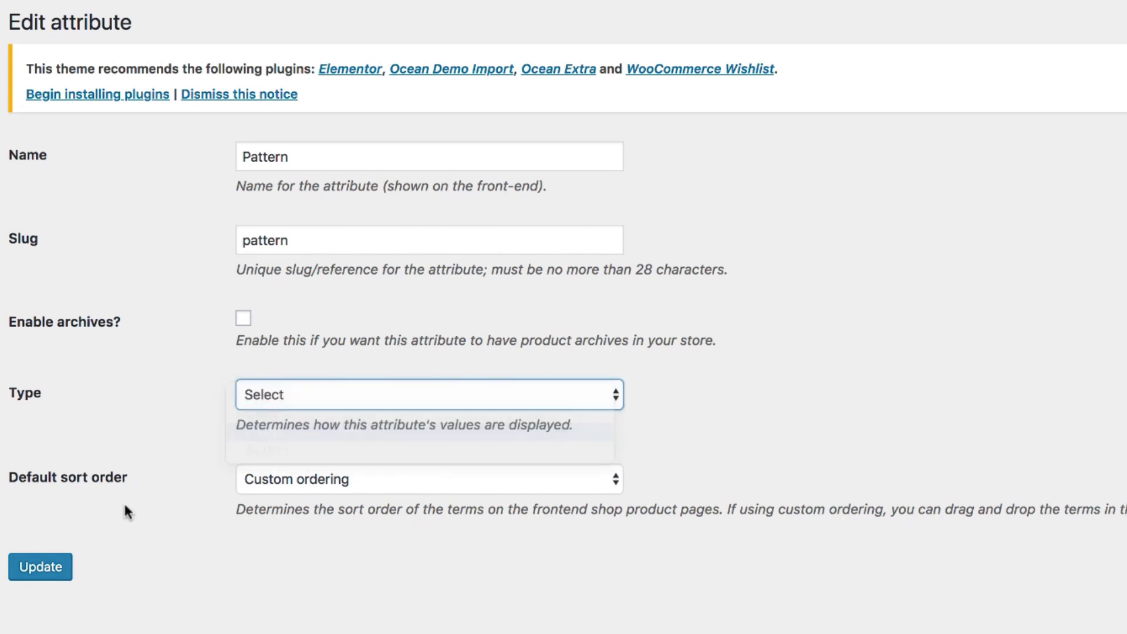
{"action": "left_click", "coordinate": [66, 562]}
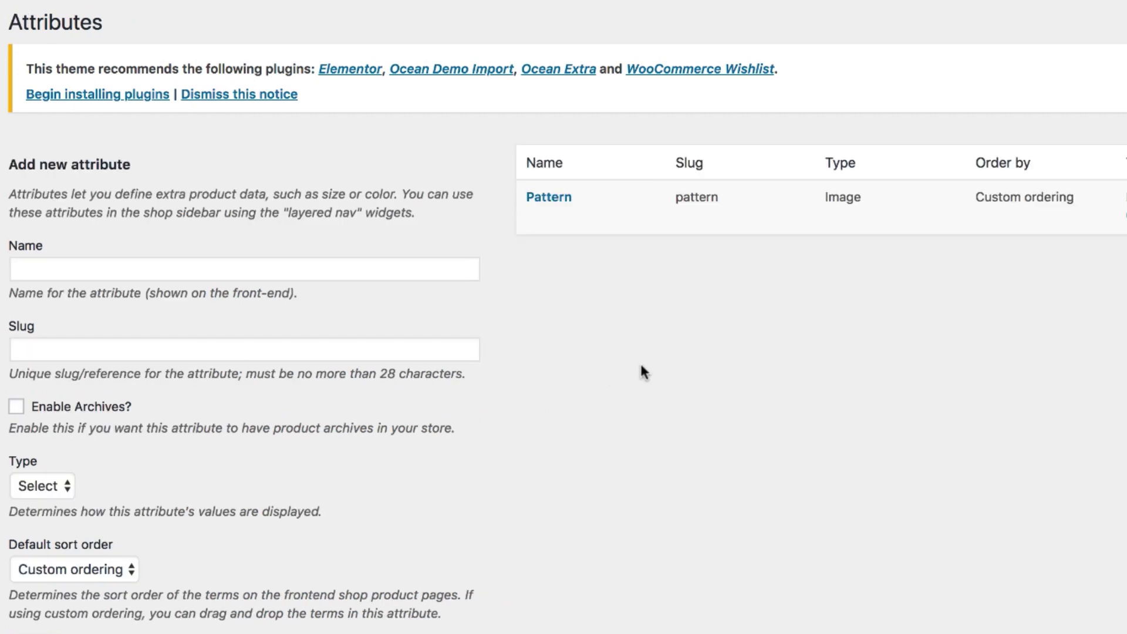
Step: Highlight Pattern's new Image type, then reload the Buddy Messenger Bag page
{"action": "mouse_move", "coordinate": [548, 202]}
{"action": "double_click", "coordinate": [841, 197]}
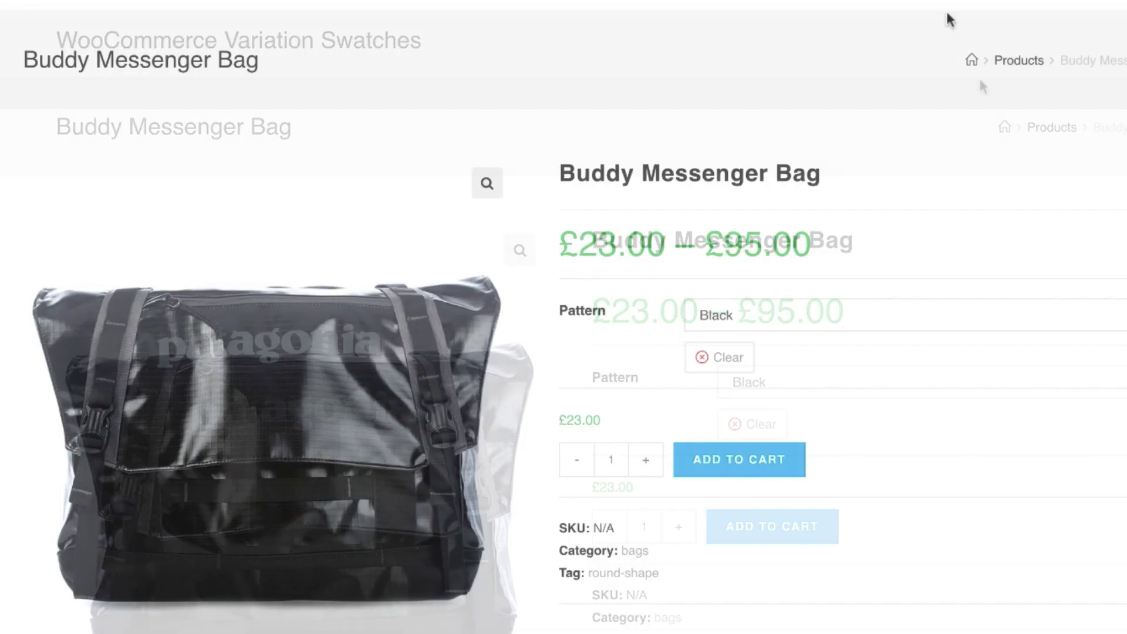
{"action": "right_click", "coordinate": [874, 112]}
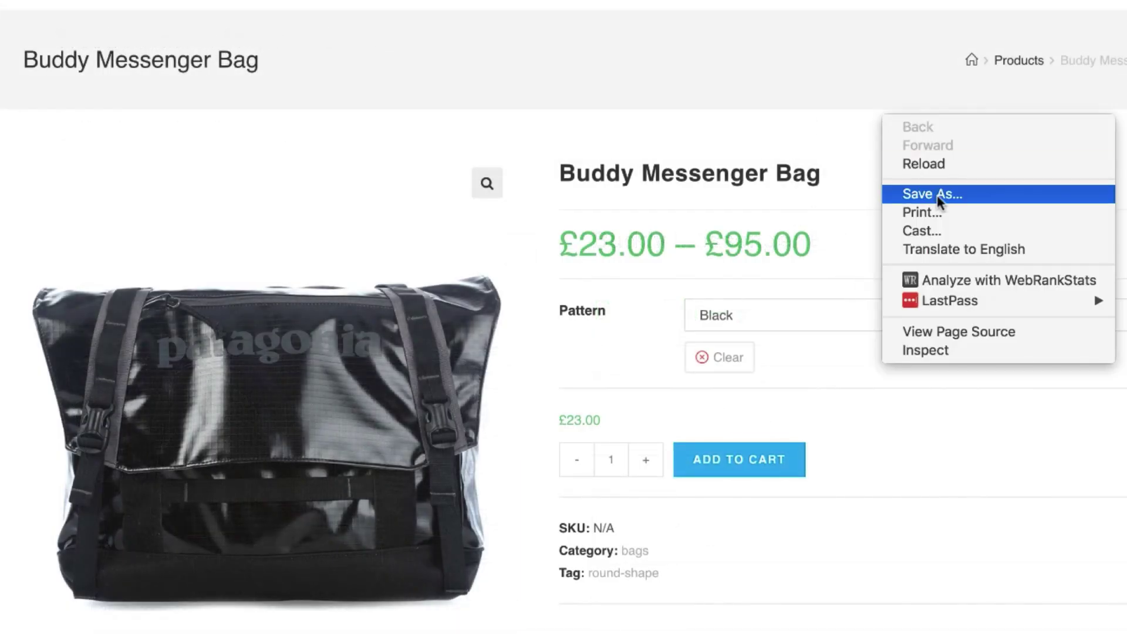
{"action": "left_click", "coordinate": [942, 164]}
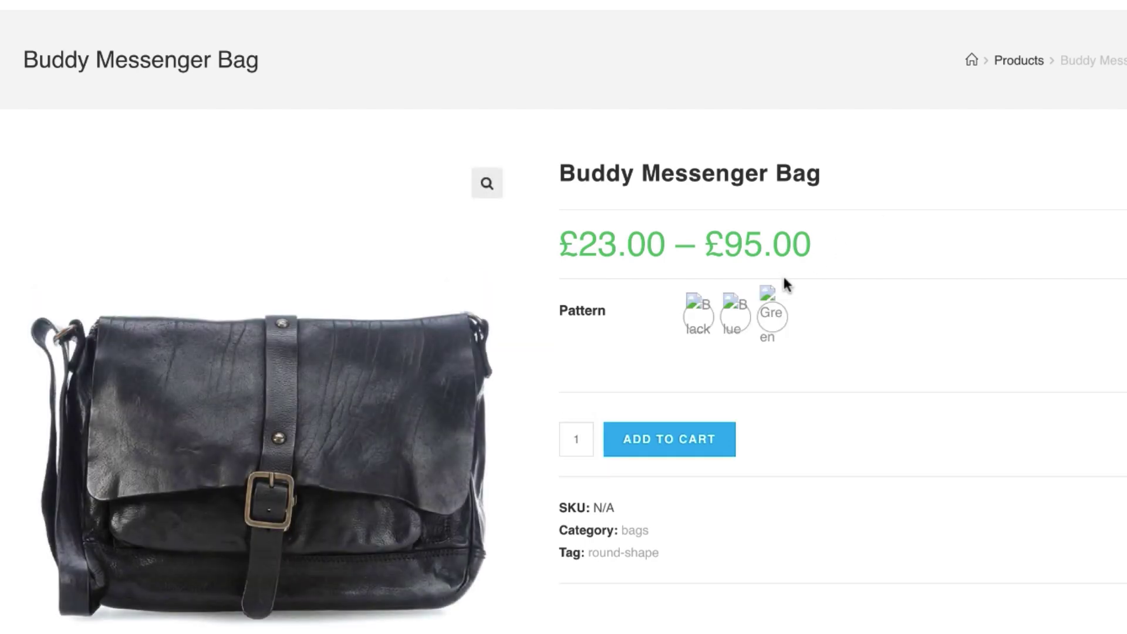
Step: Pick the Black, Blue and Green Pattern swatches, ending at £75.00
{"action": "left_click", "coordinate": [696, 320]}
{"action": "left_click", "coordinate": [735, 317]}
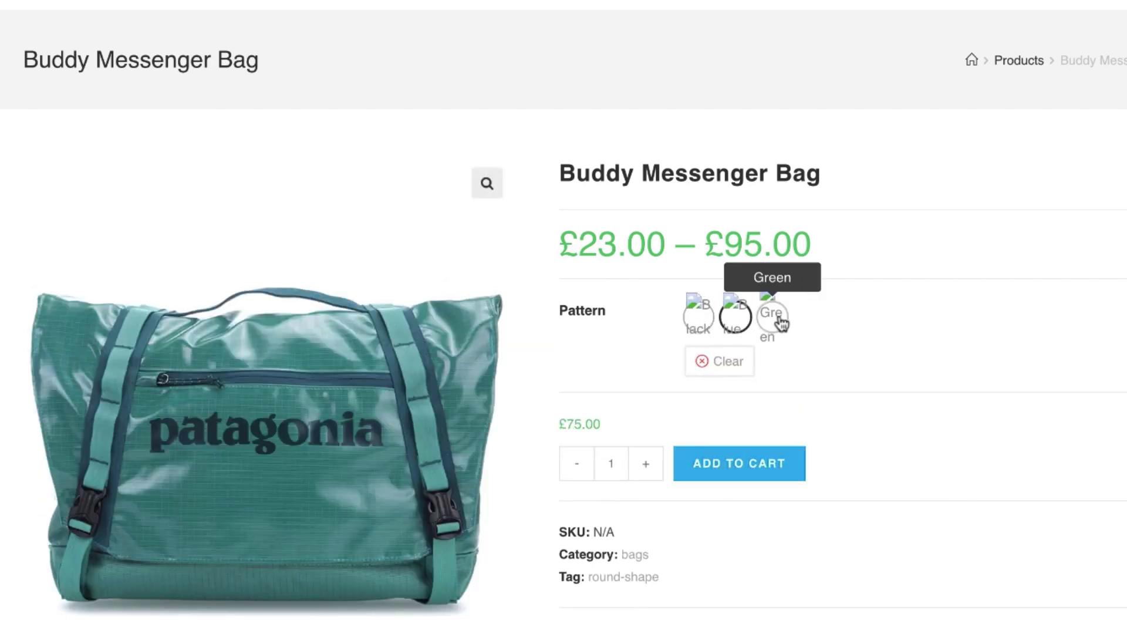
{"action": "left_click", "coordinate": [772, 317]}
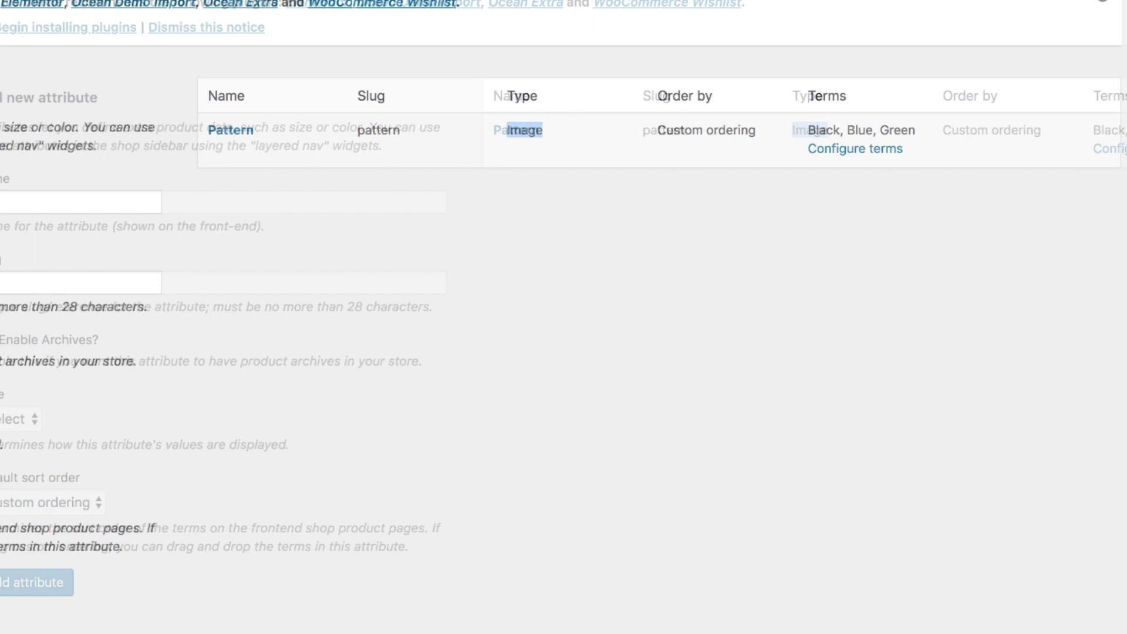
Step: Open Pattern's terms, give Black the black bag image, update it and go back
{"action": "left_click", "coordinate": [640, 174]}
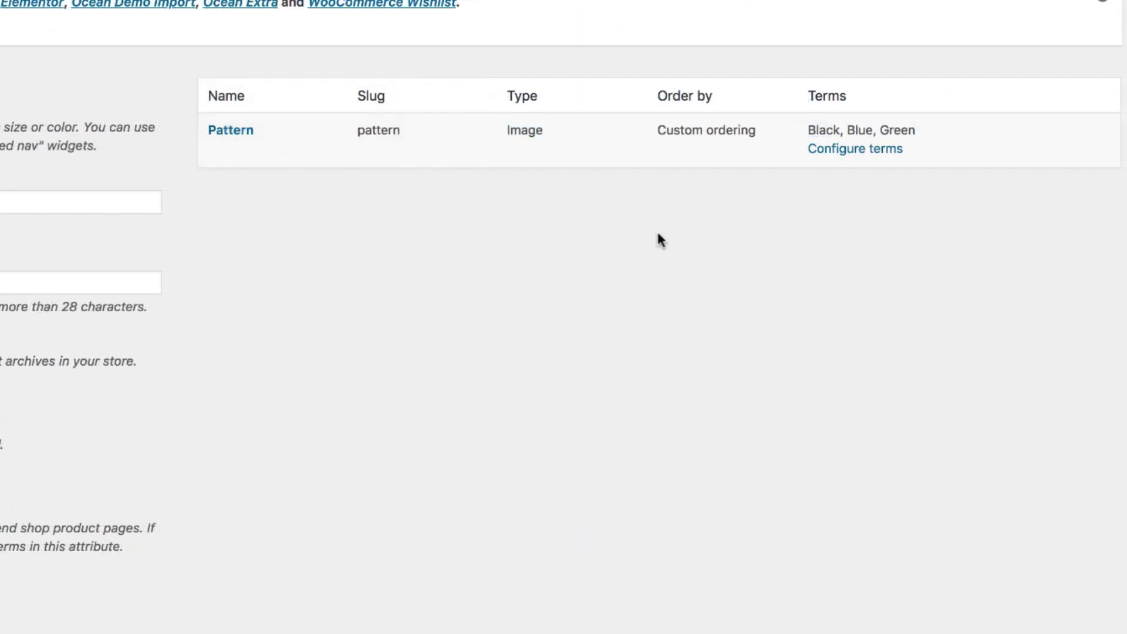
{"action": "left_click", "coordinate": [855, 154]}
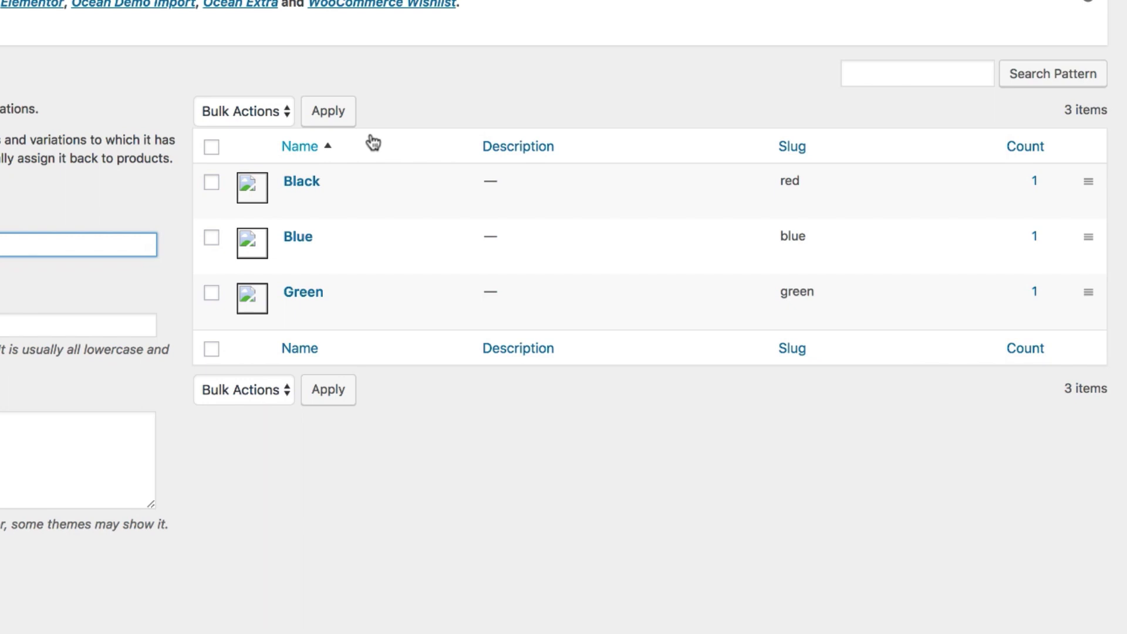
{"action": "mouse_move", "coordinate": [339, 181]}
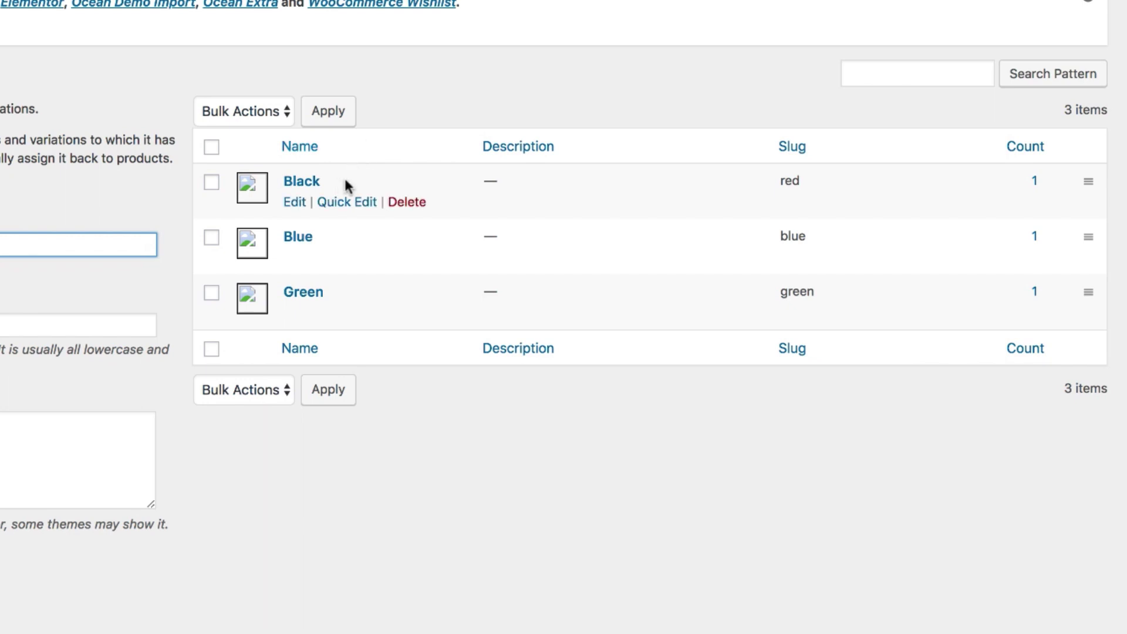
{"action": "left_click", "coordinate": [300, 202]}
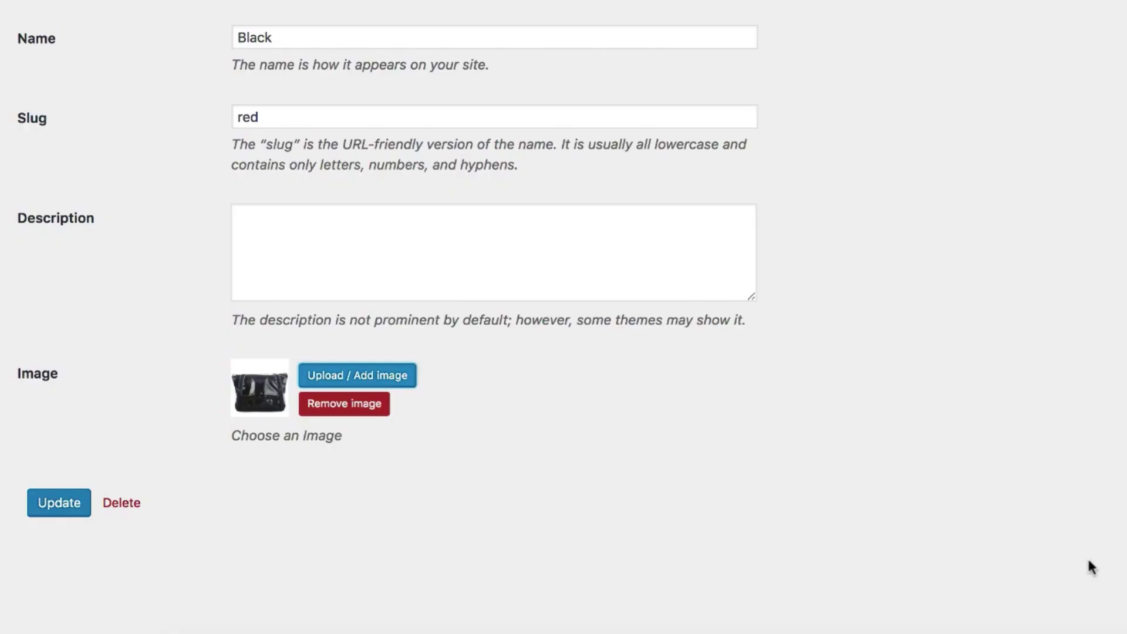
{"action": "left_click", "coordinate": [70, 506]}
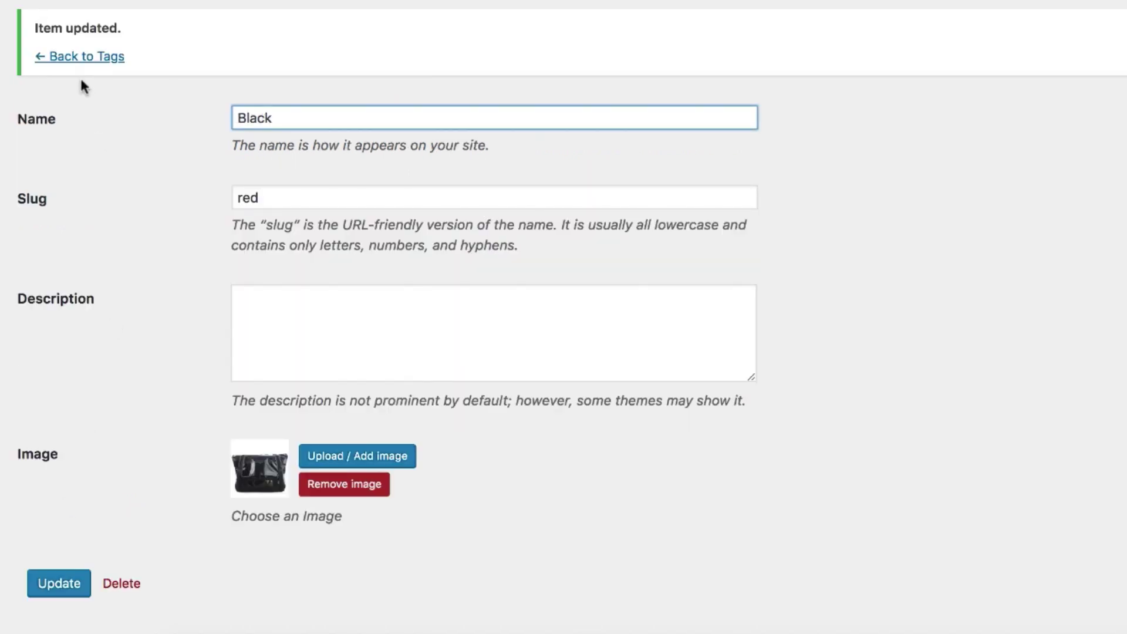
{"action": "left_click", "coordinate": [84, 59]}
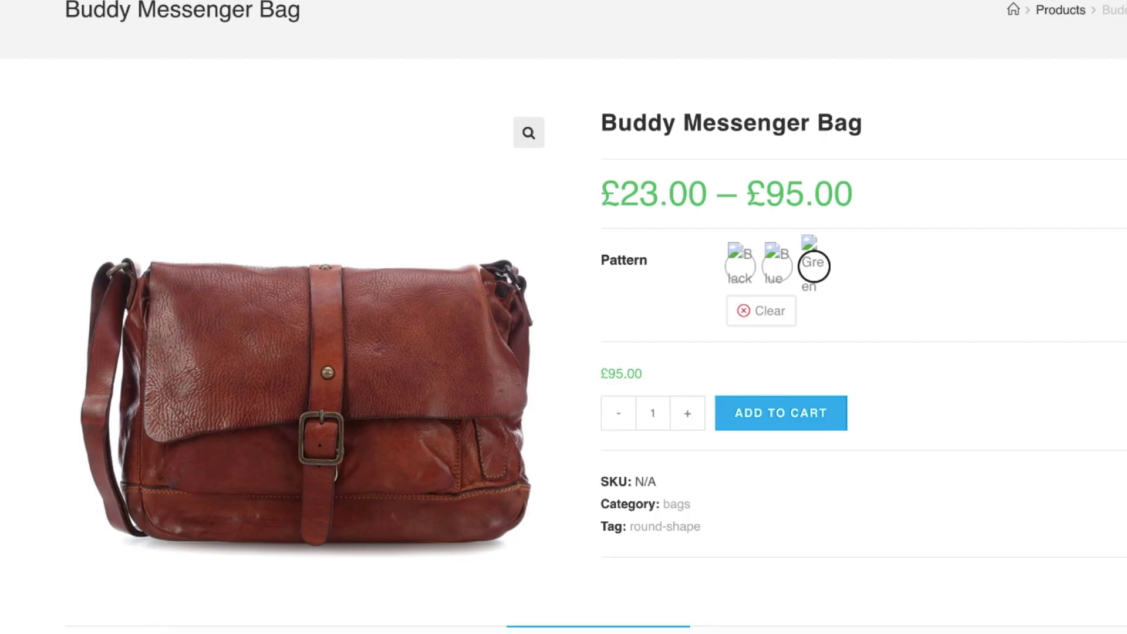
Step: Reload the Buddy Messenger Bag page and test the Blue and Green swatches
{"action": "right_click", "coordinate": [610, 53]}
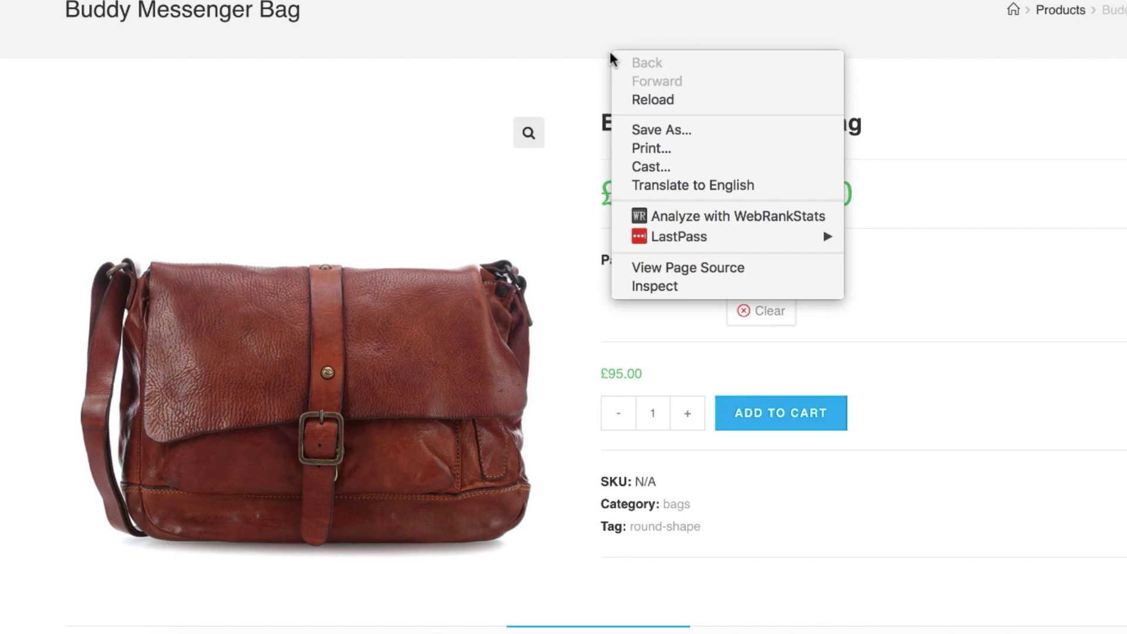
{"action": "left_click", "coordinate": [651, 101]}
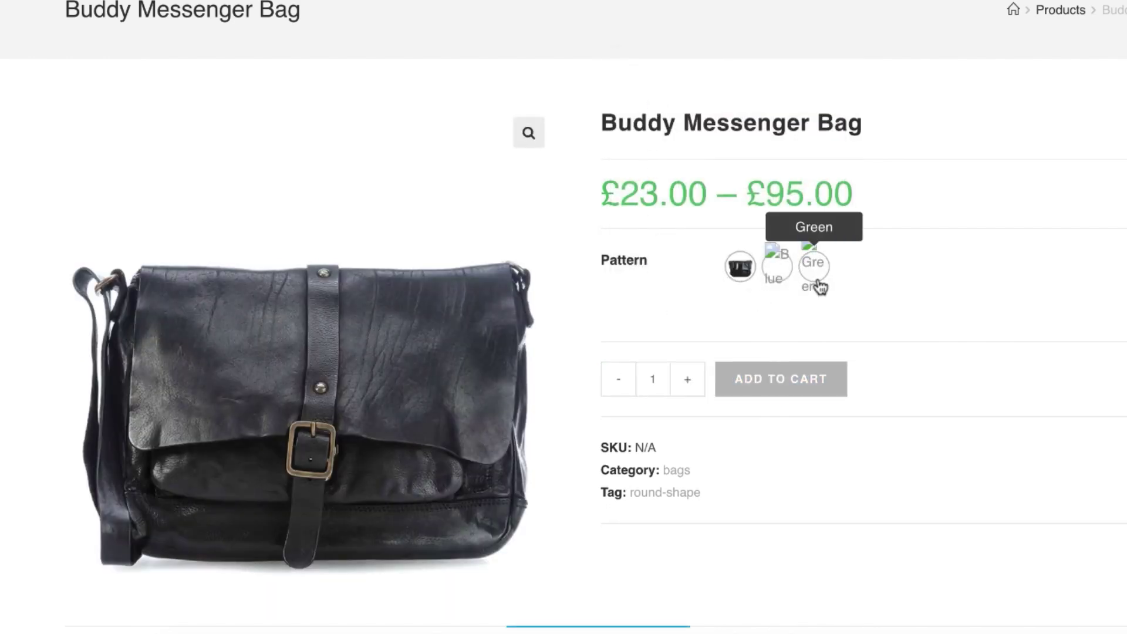
{"action": "left_click", "coordinate": [778, 264]}
{"action": "left_click", "coordinate": [816, 269]}
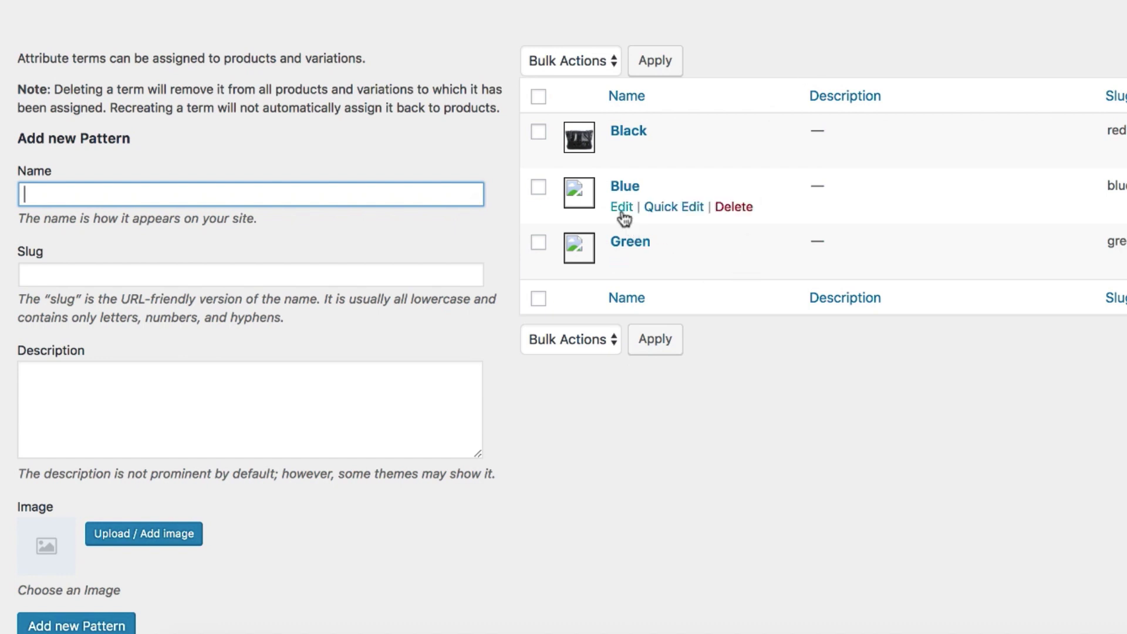
Step: Give the Blue term the teal Patagonia bag image and update it
{"action": "left_click", "coordinate": [621, 209]}
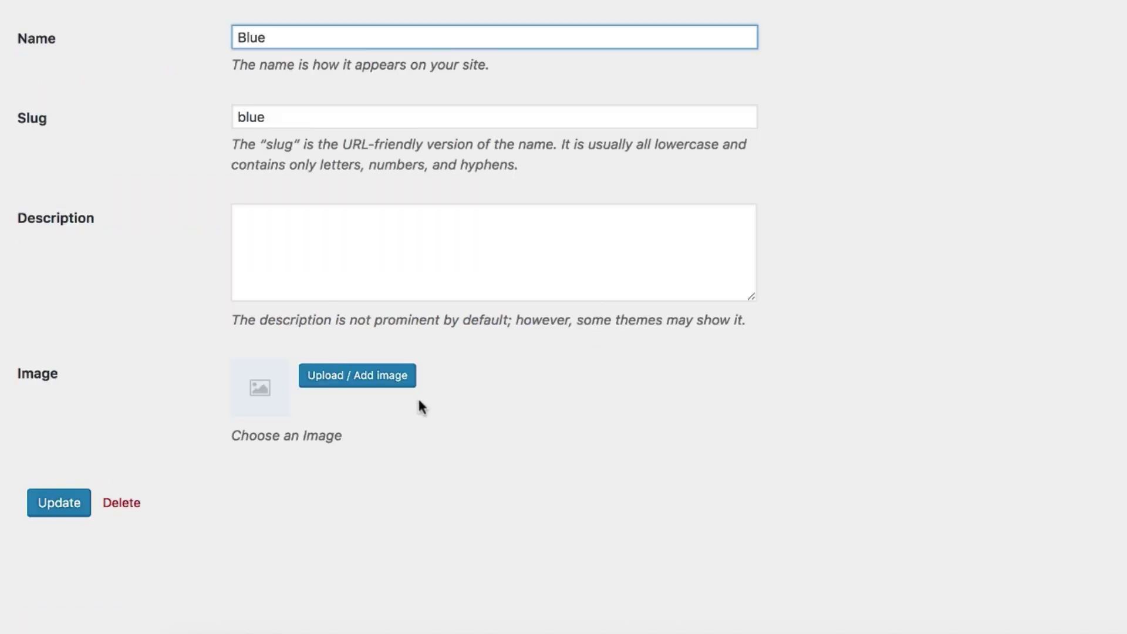
{"action": "left_click", "coordinate": [349, 380]}
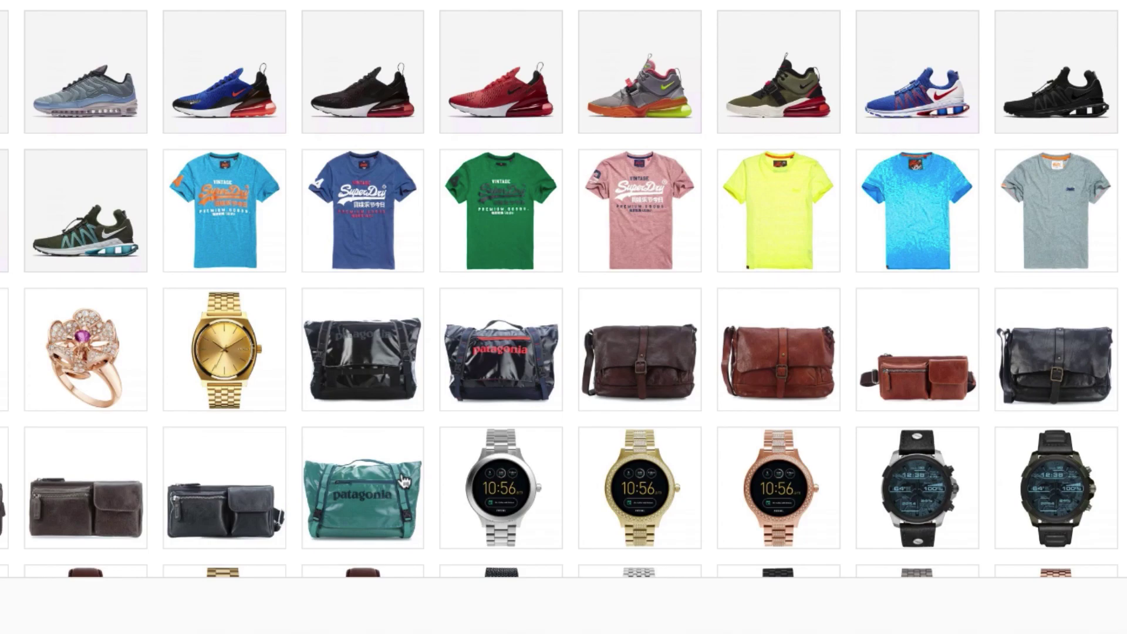
{"action": "left_click", "coordinate": [404, 484]}
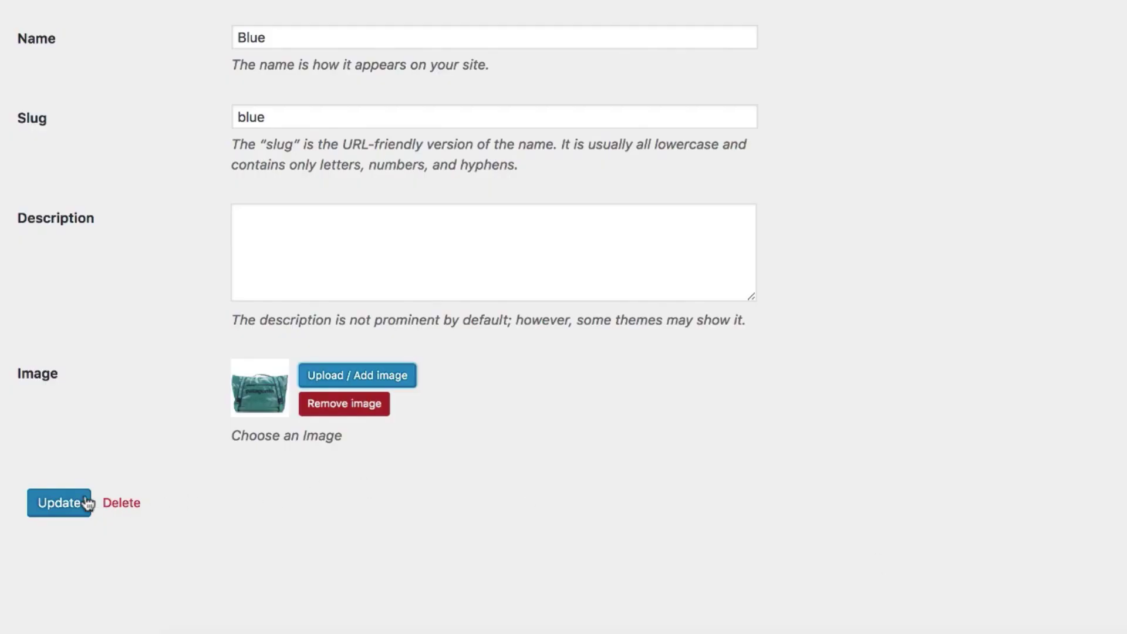
{"action": "left_click", "coordinate": [73, 503]}
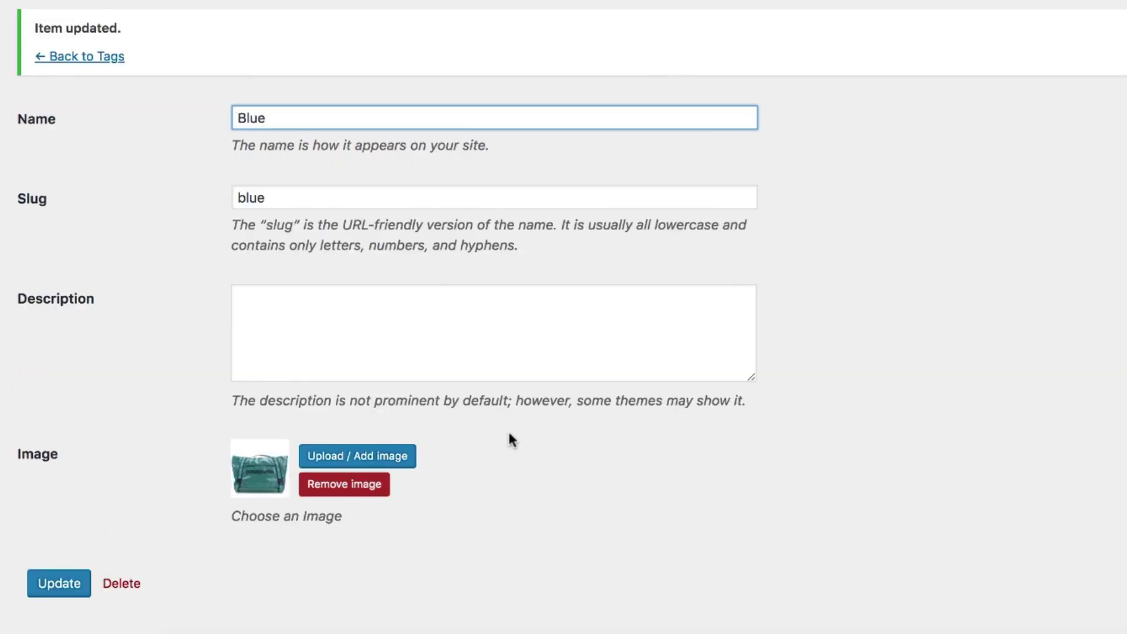
Step: Back in the terms list, give the Green term the brown leather bag image
{"action": "left_click", "coordinate": [72, 58]}
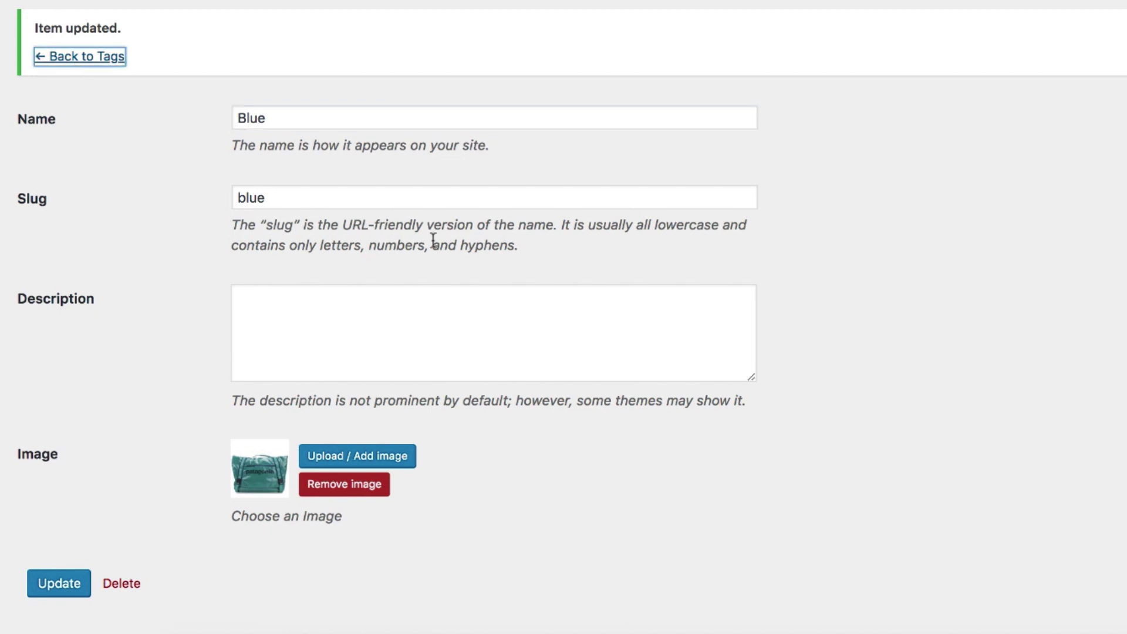
{"action": "mouse_move", "coordinate": [622, 269]}
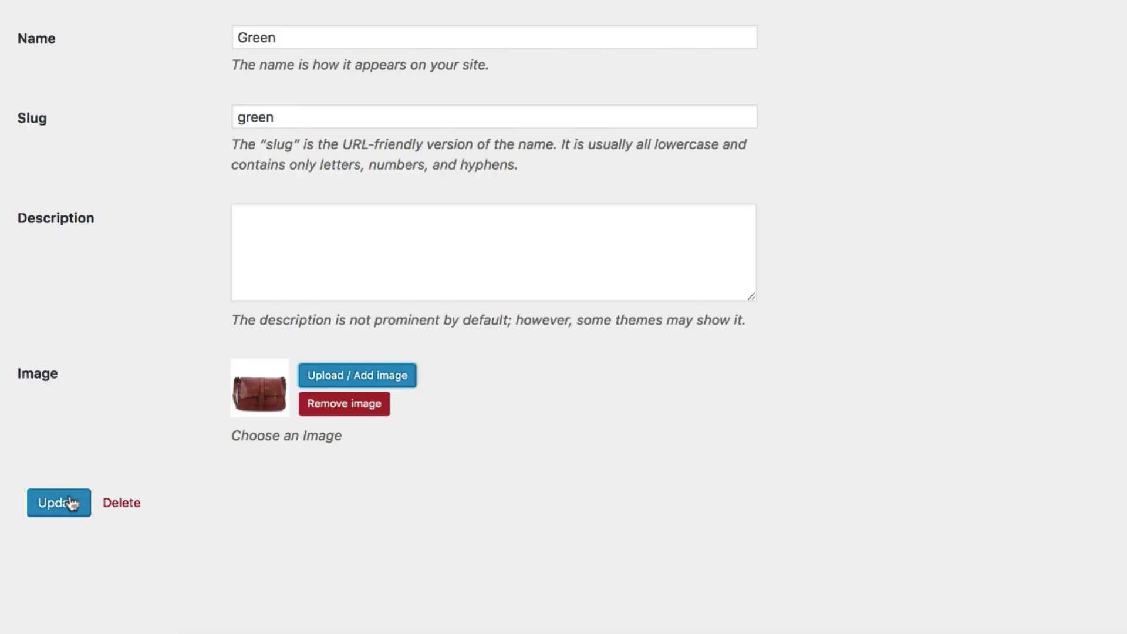
{"action": "left_click", "coordinate": [62, 505]}
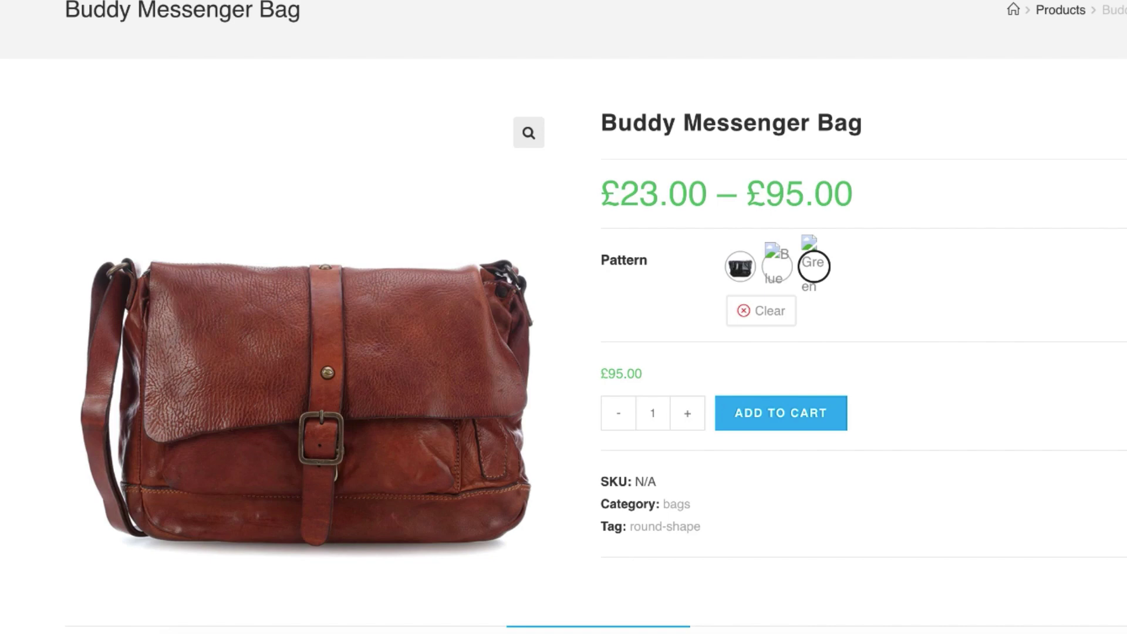
Step: Reload the product page and cycle the Green, Blue and Black swatches to check images and prices
{"action": "right_click", "coordinate": [954, 34]}
{"action": "left_click", "coordinate": [1008, 85]}
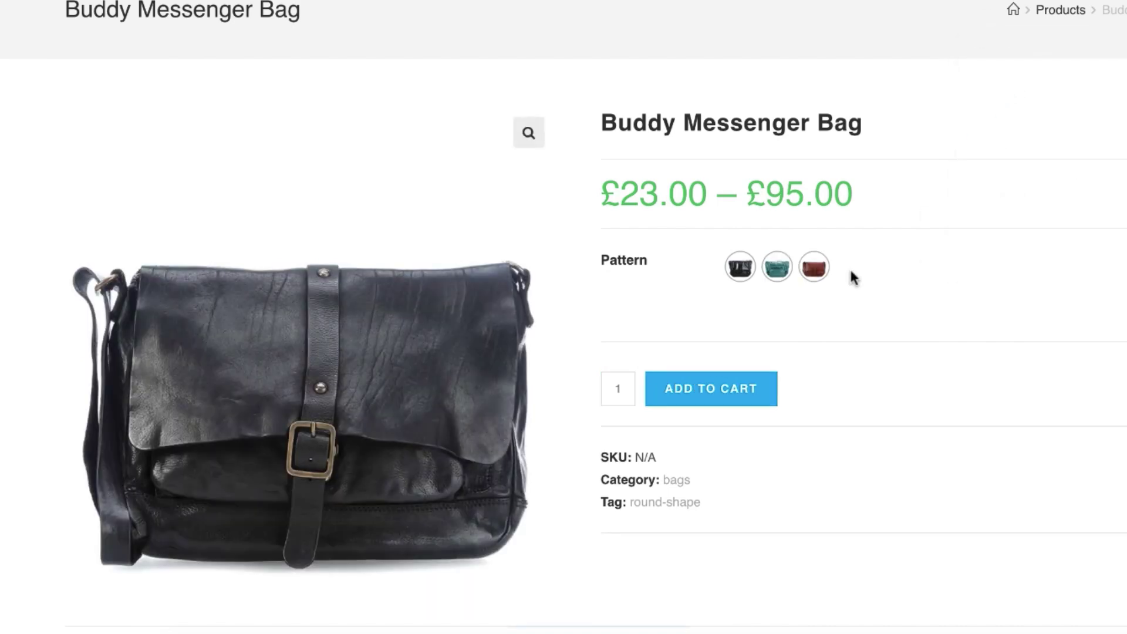
{"action": "left_click", "coordinate": [814, 267]}
{"action": "left_click", "coordinate": [776, 267]}
{"action": "left_click", "coordinate": [740, 268]}
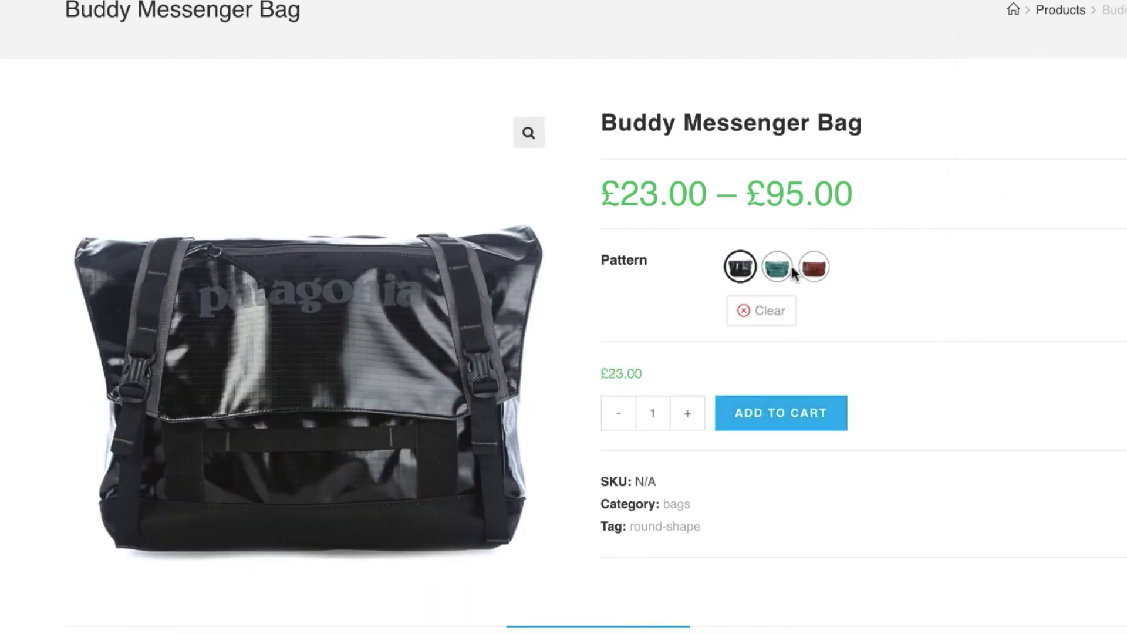
{"action": "left_click", "coordinate": [814, 268]}
{"action": "left_click", "coordinate": [776, 267]}
{"action": "left_click", "coordinate": [814, 268]}
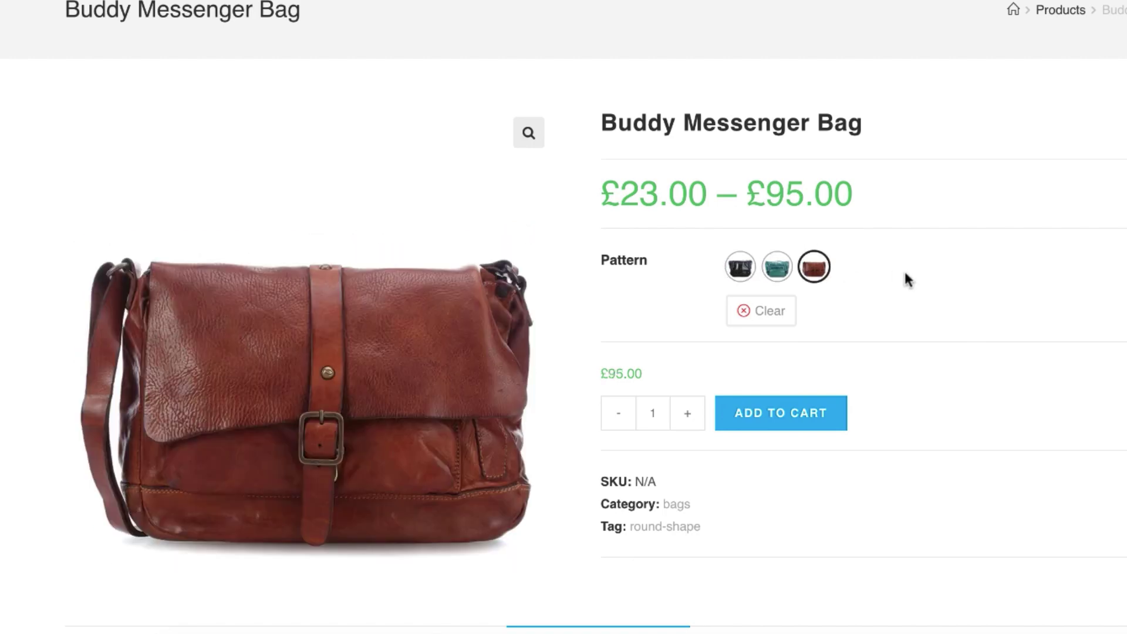